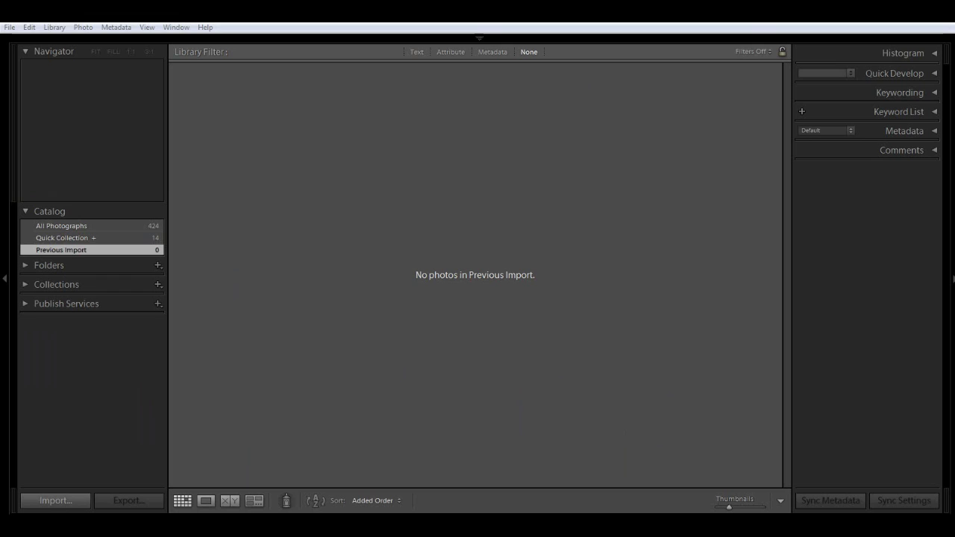
Open the Import dialog on the 20 card-reader photos and shrink the thumbnails so all fit
left_click(9, 27)
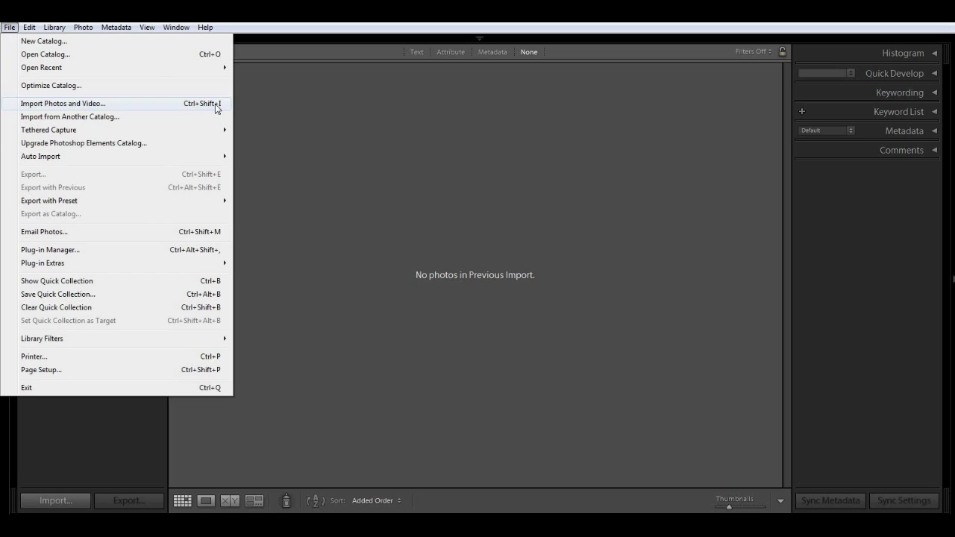
left_click(62, 502)
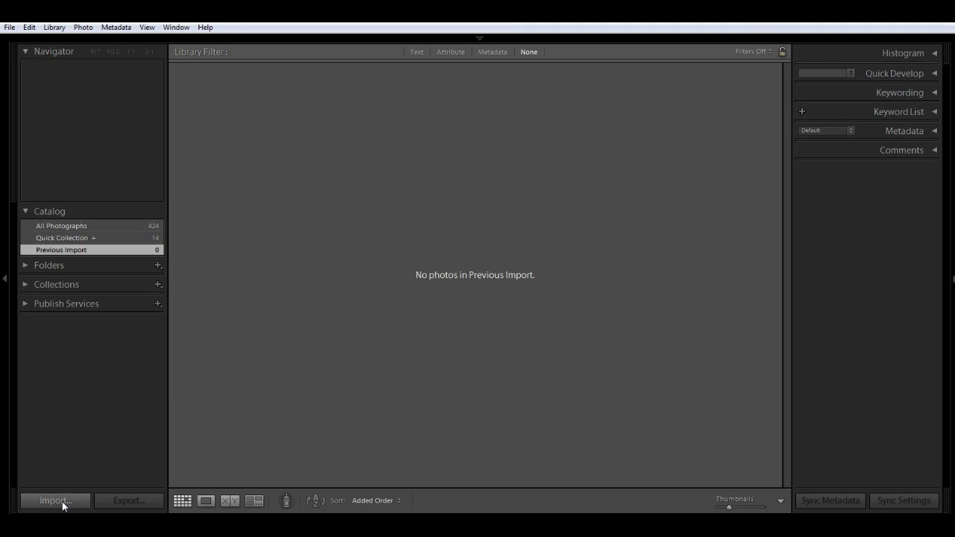
left_click(62, 502)
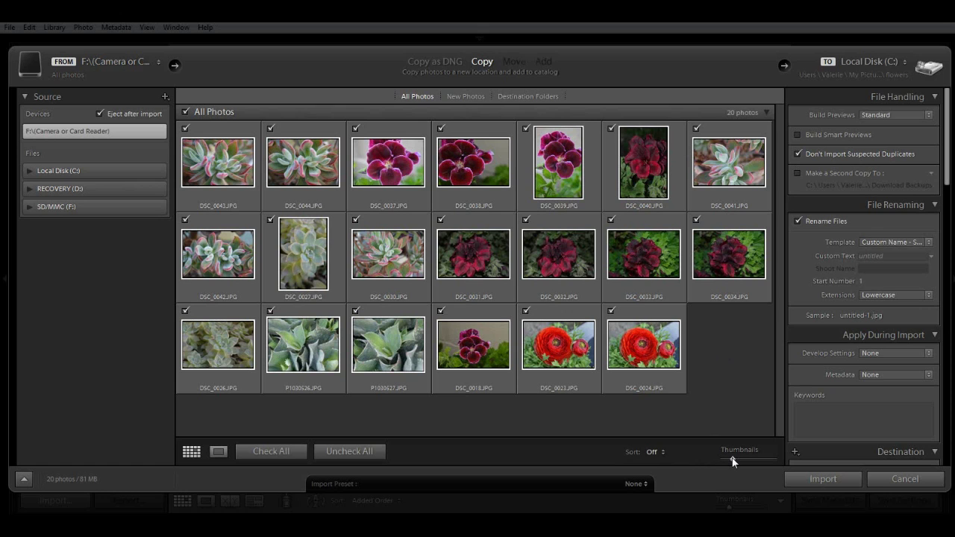
left_click_drag(739, 460, 730, 461)
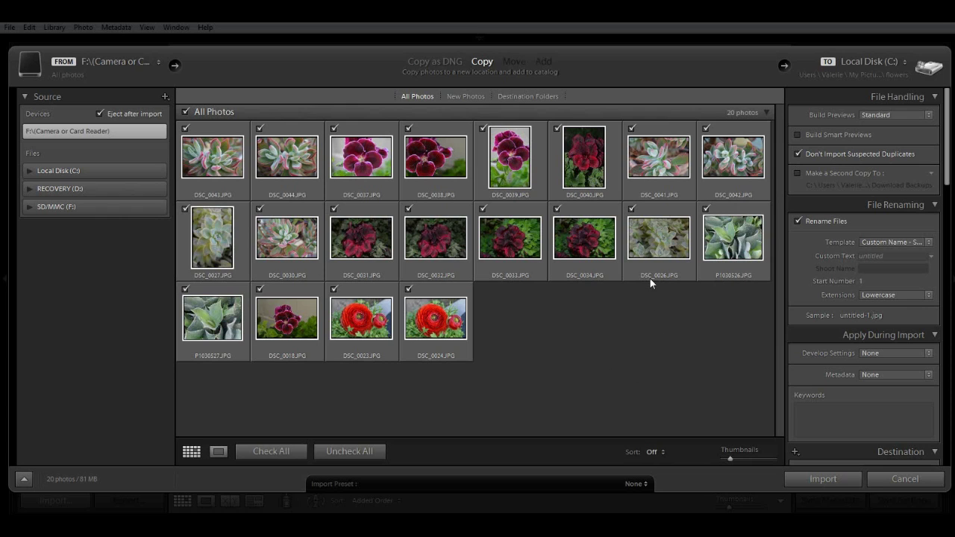
Uncheck all photos, then check the second row (DSC_0027 to P1030526) plus DSC_0024 and DSC_0040
left_click(350, 452)
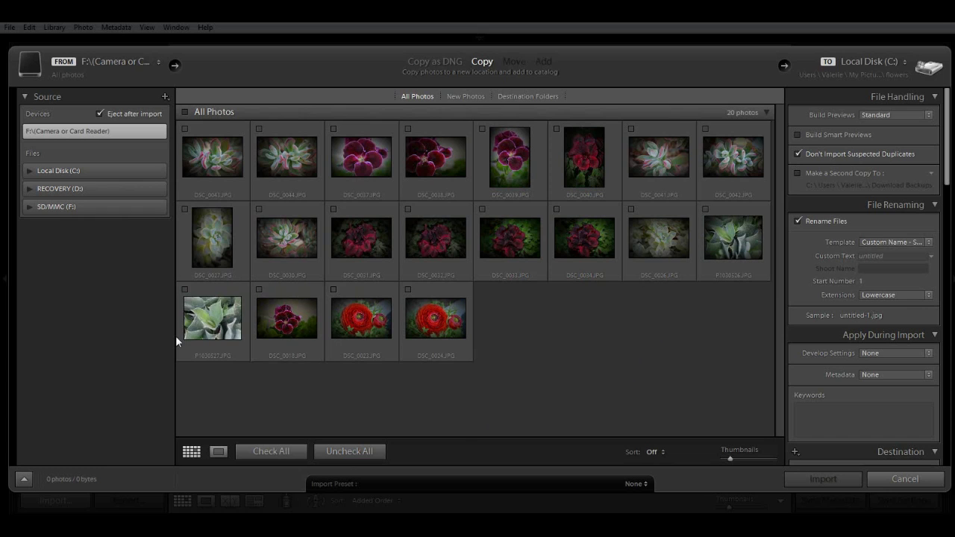
left_click(218, 257)
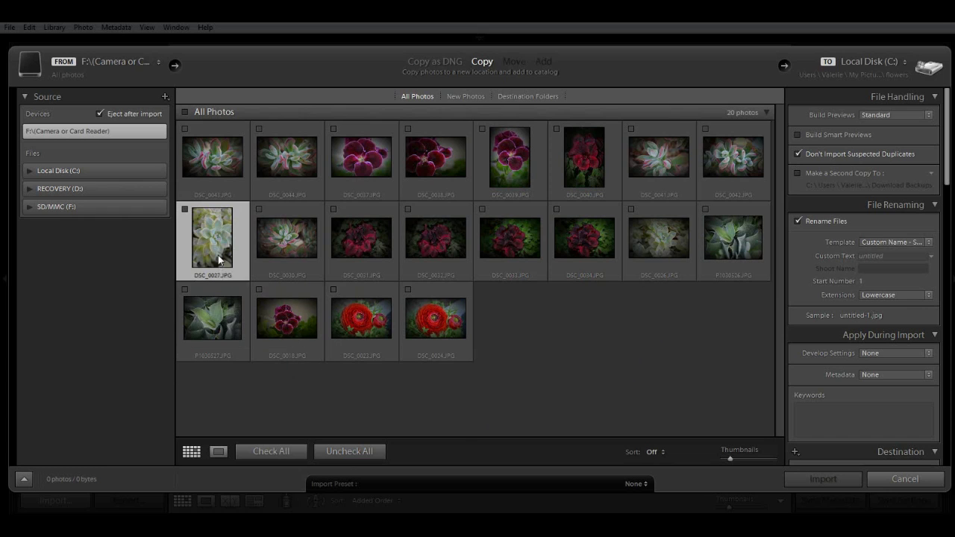
left_click(741, 253, "shift")
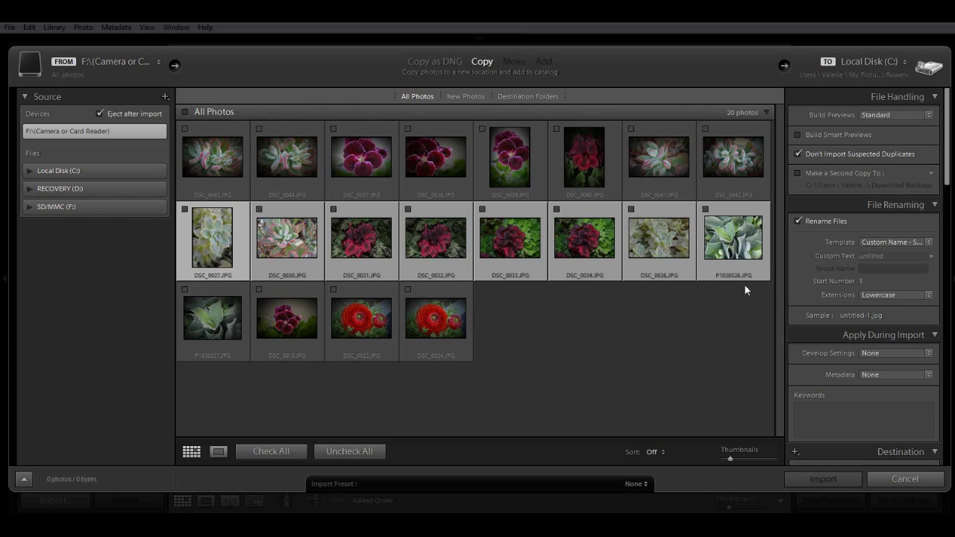
left_click(705, 209)
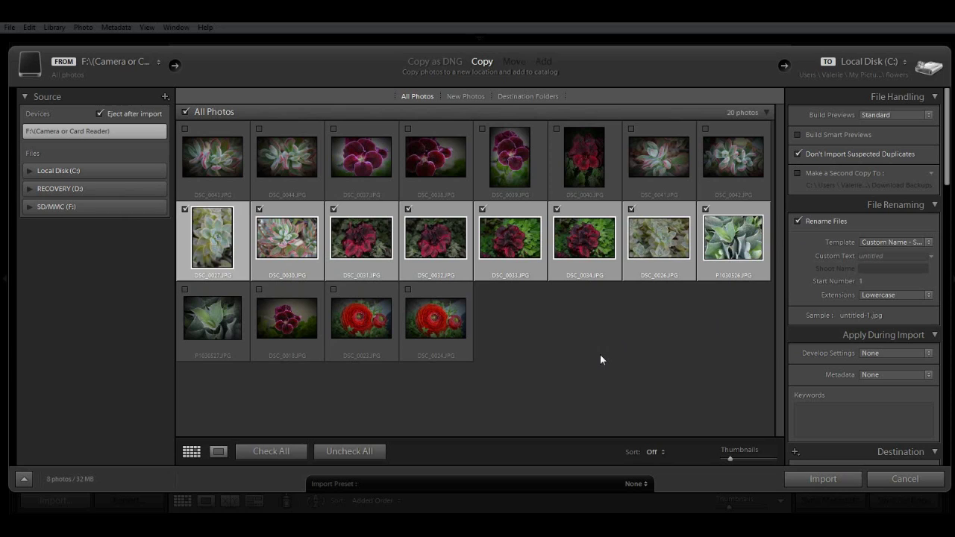
left_click(440, 321)
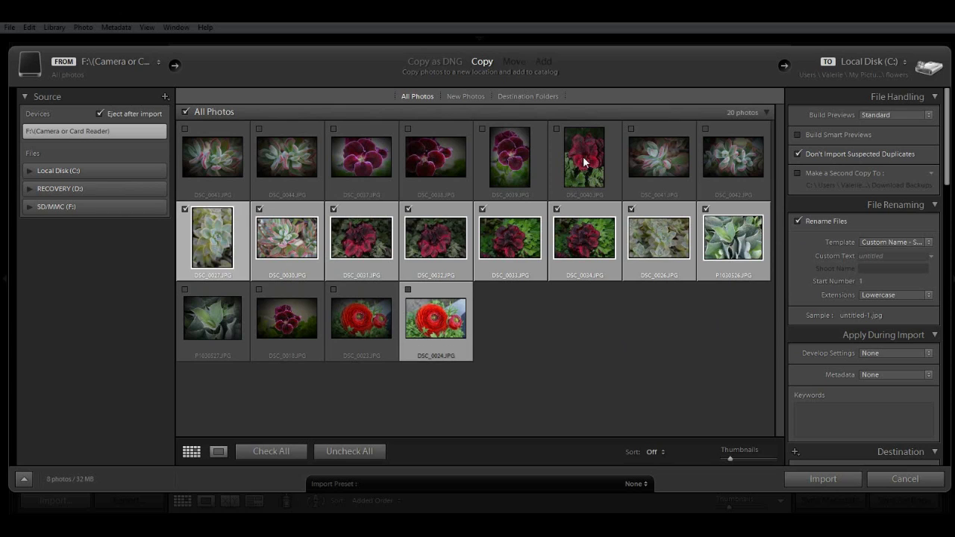
left_click(556, 128)
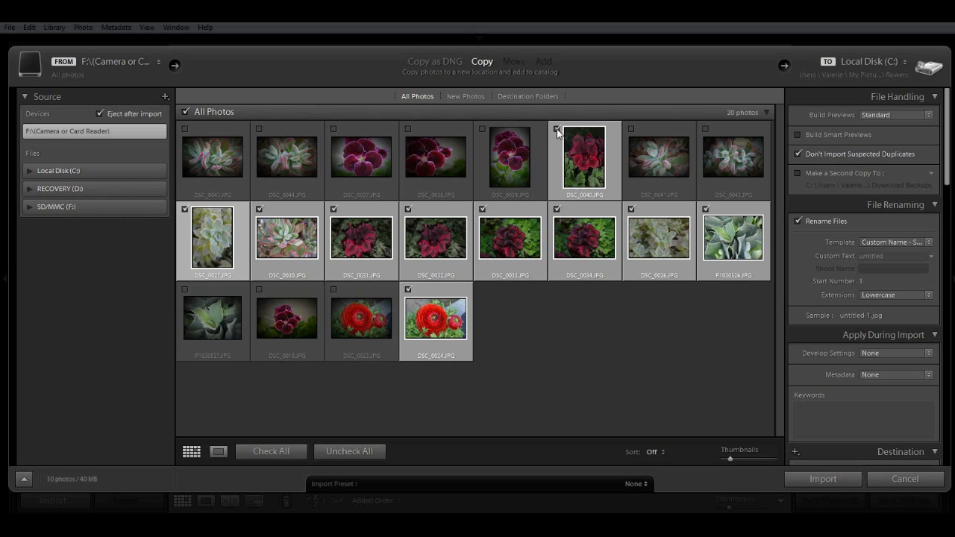
left_click(930, 117)
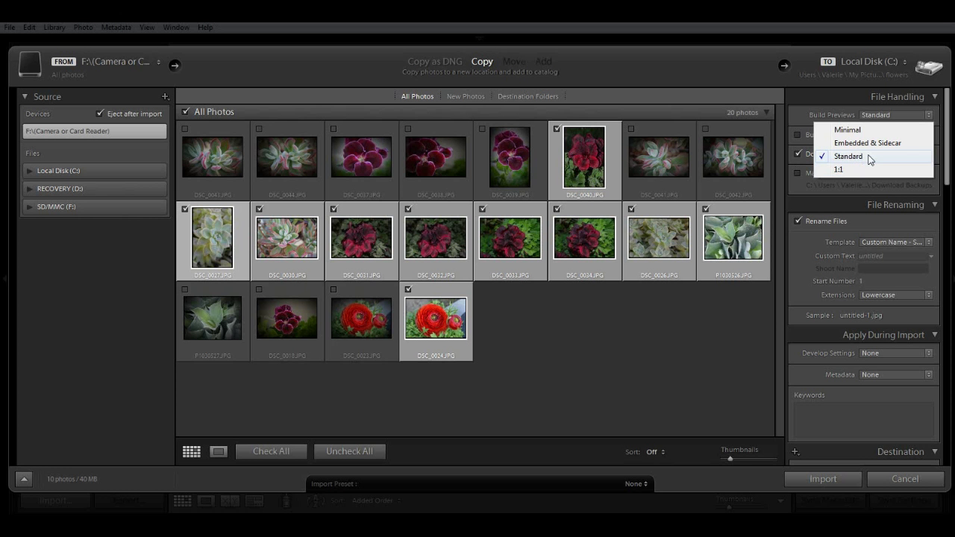
left_click(882, 157)
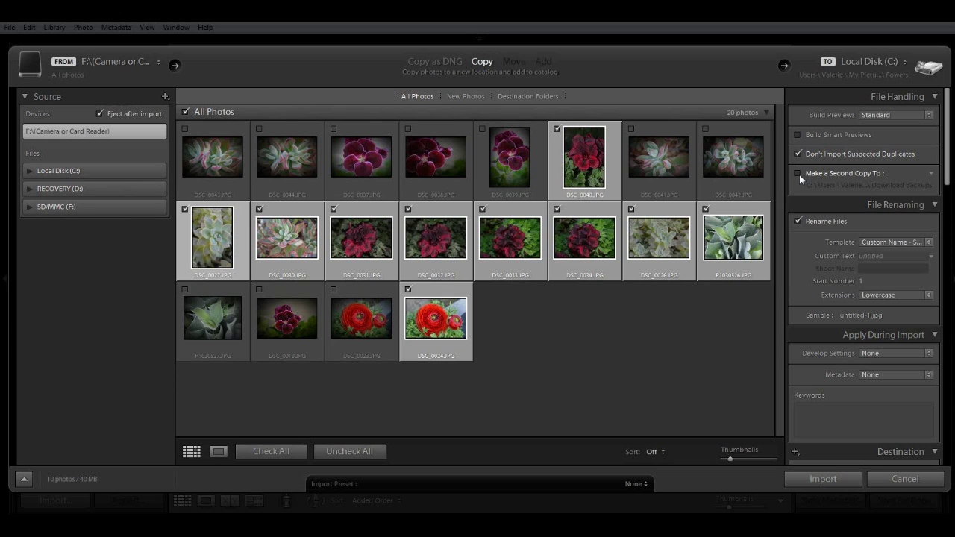
left_click(799, 175)
left_click(798, 172)
Use Custom Name - Sequence with custom text 'flowers', start number 1 and lowercase extensions
left_click(929, 242)
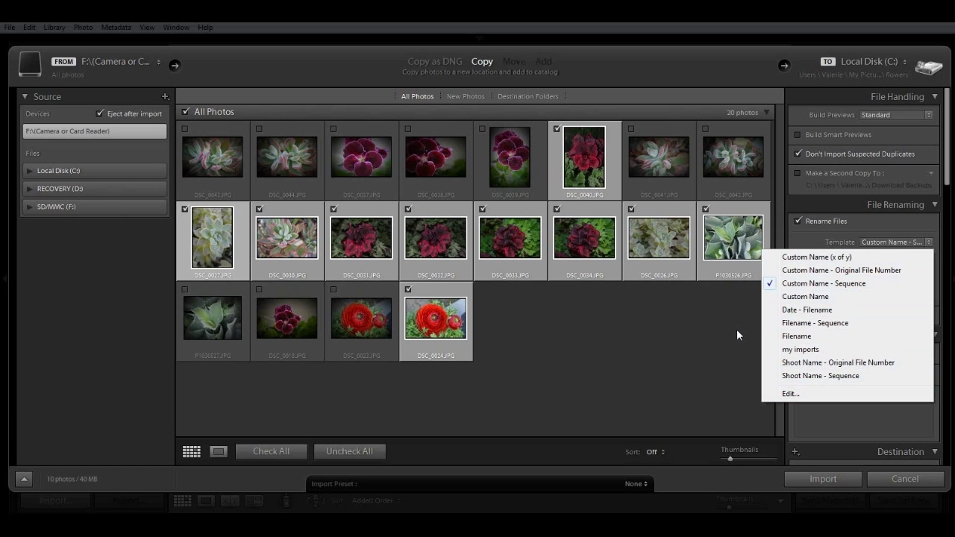
left_click(888, 221)
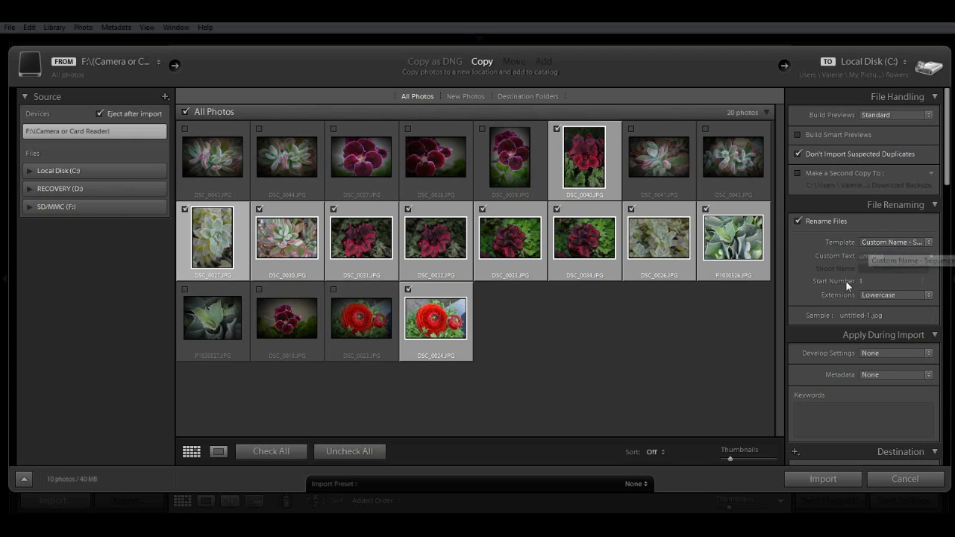
left_click(872, 256)
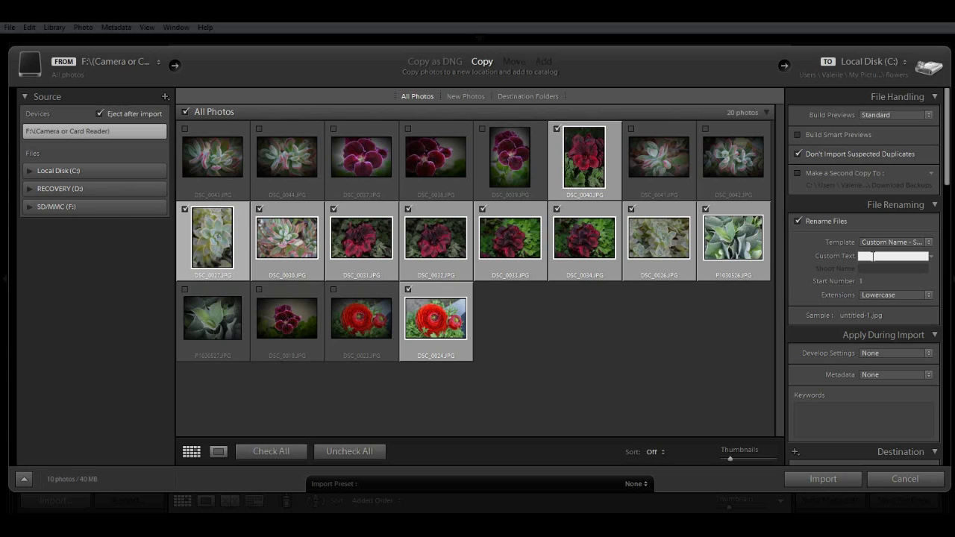
type("flowers")
left_click(870, 282)
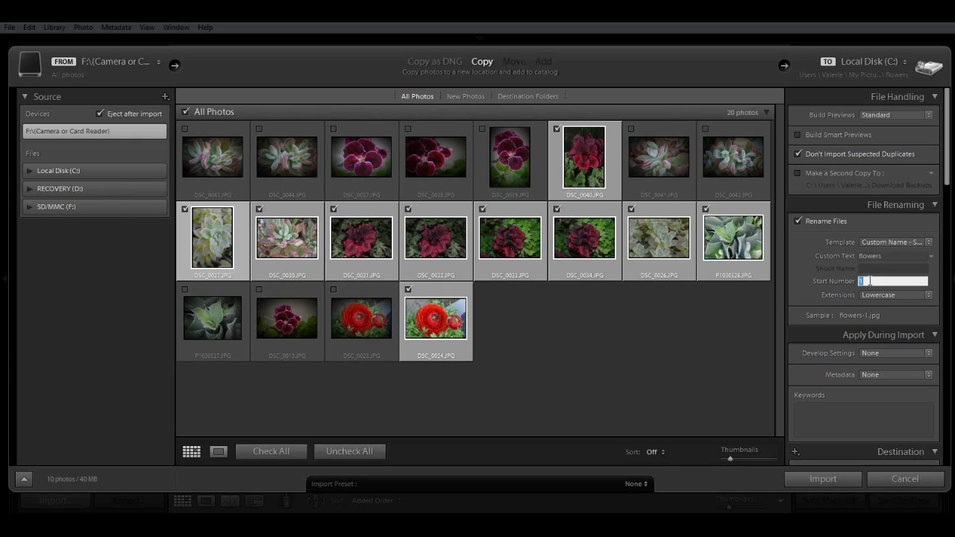
left_click(928, 296)
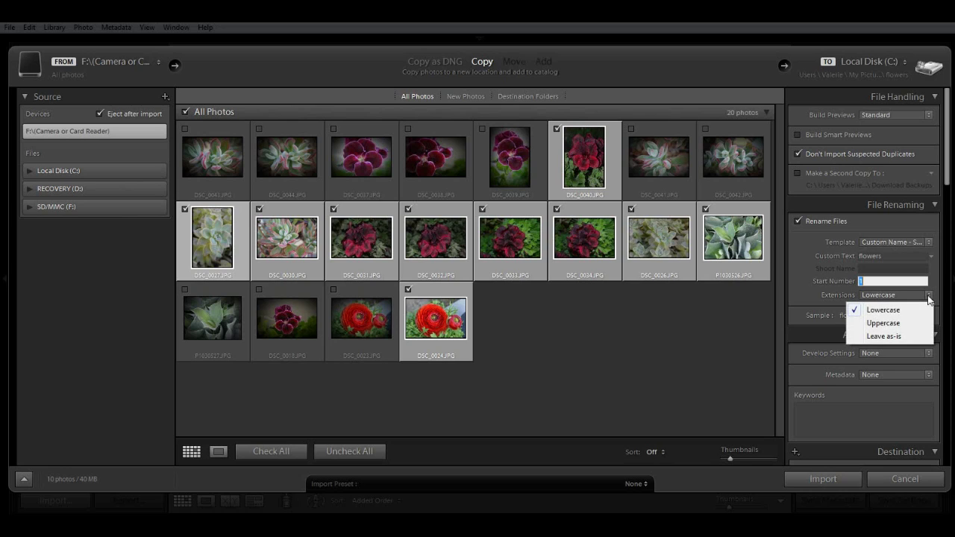
left_click(812, 291)
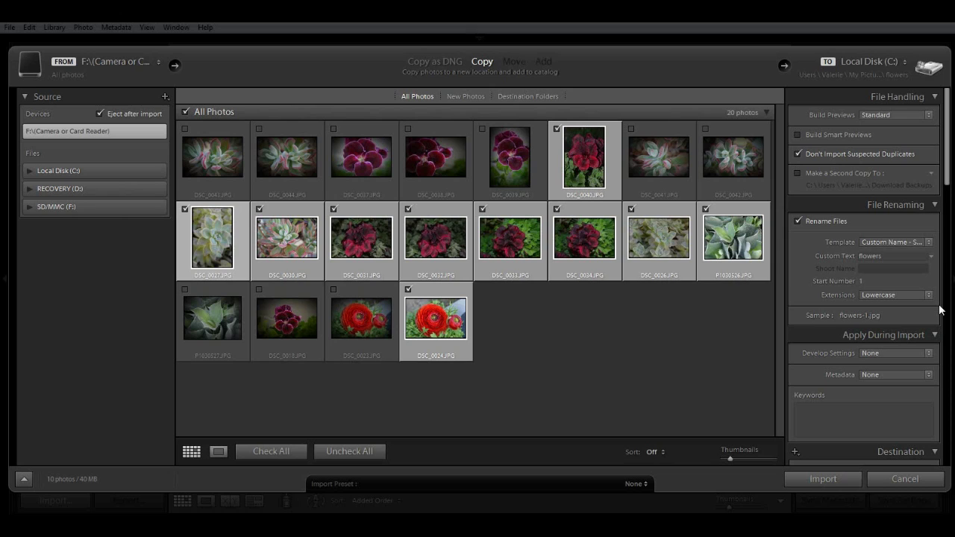
scroll(940, 309, "down", 1)
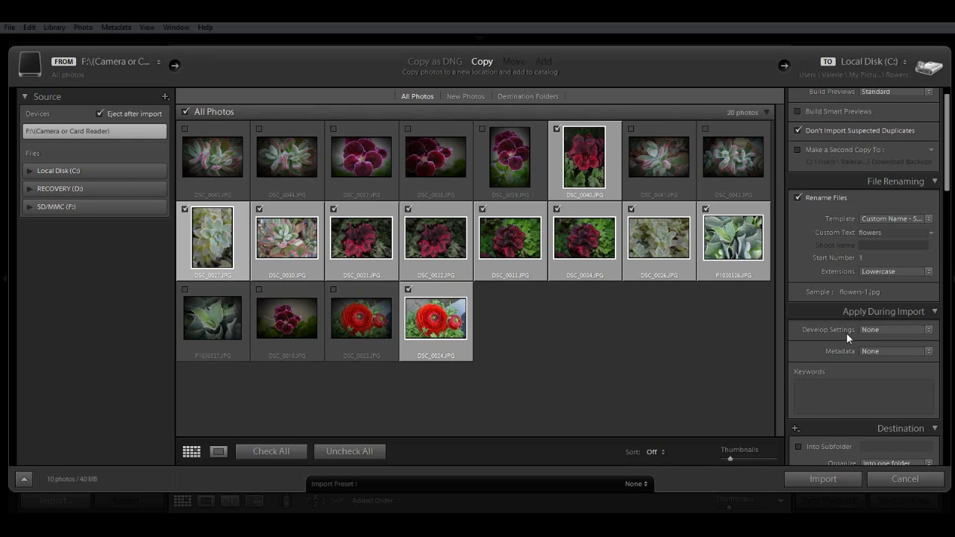
left_click(929, 330)
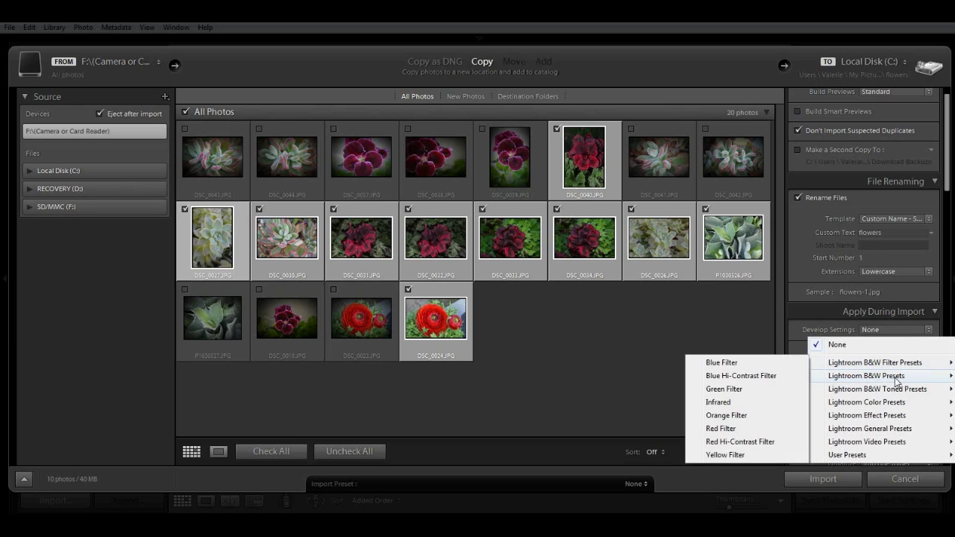
mouse_move(889, 406)
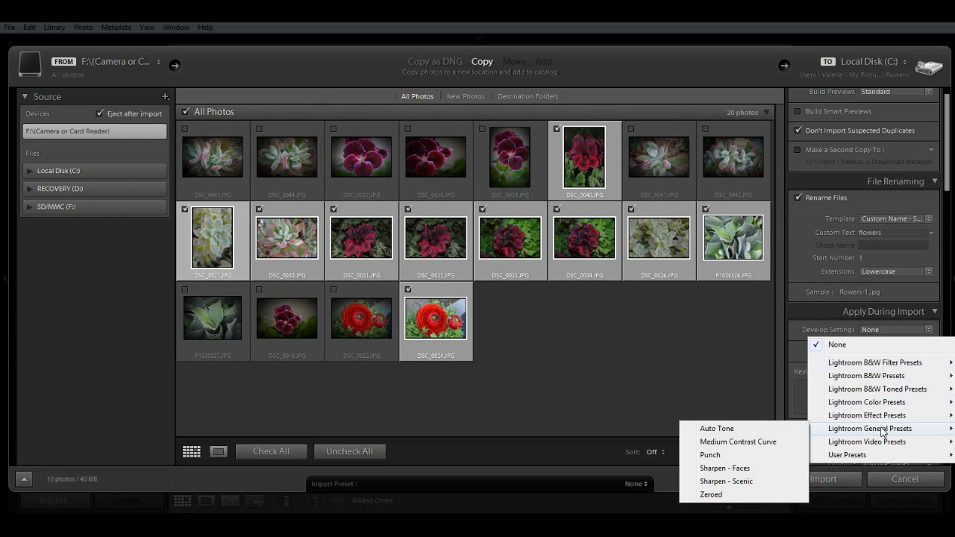
mouse_move(875, 456)
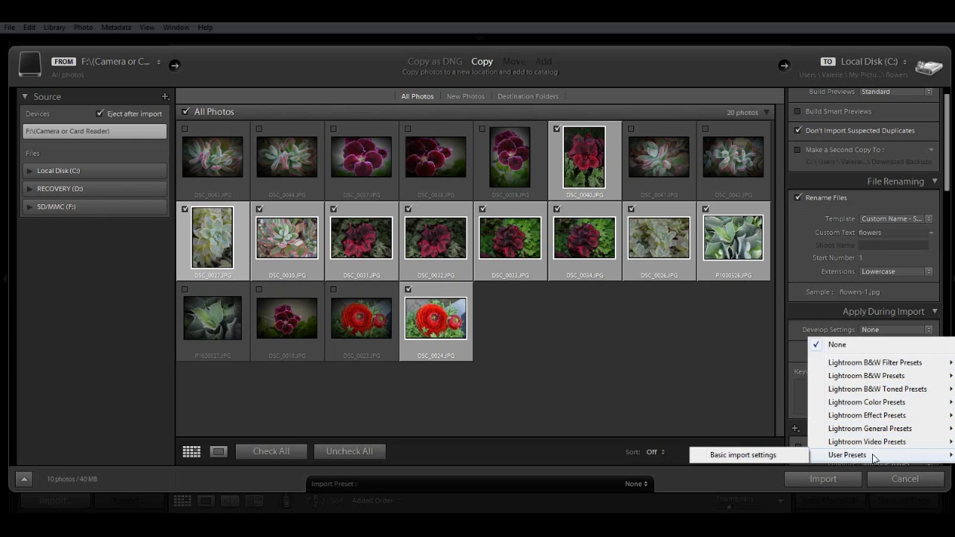
left_click(817, 312)
left_click(818, 312)
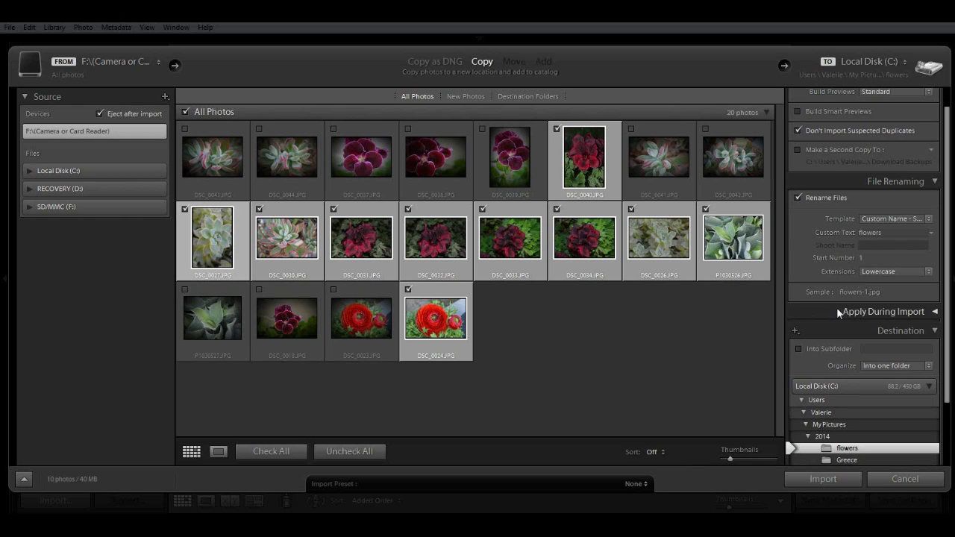
left_click(934, 312)
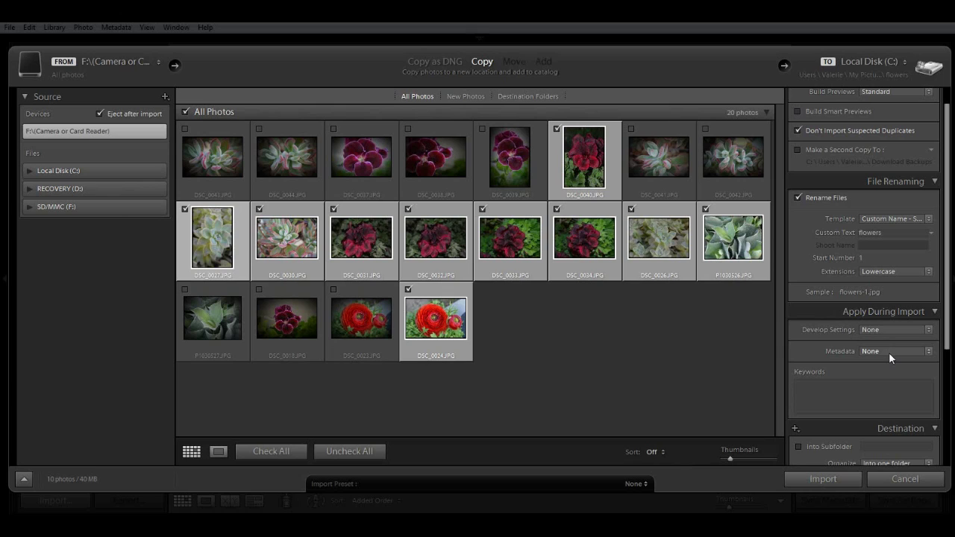
left_click(929, 352)
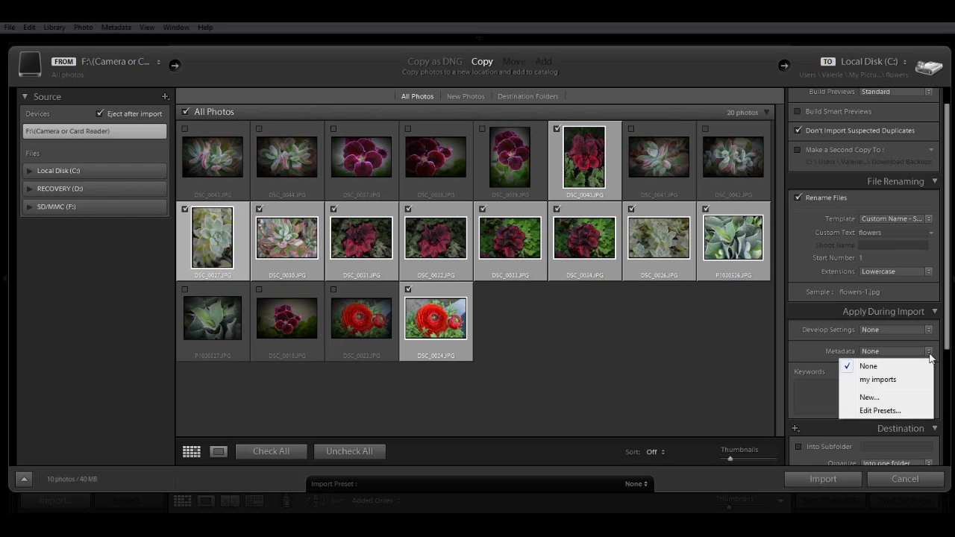
key("Escape")
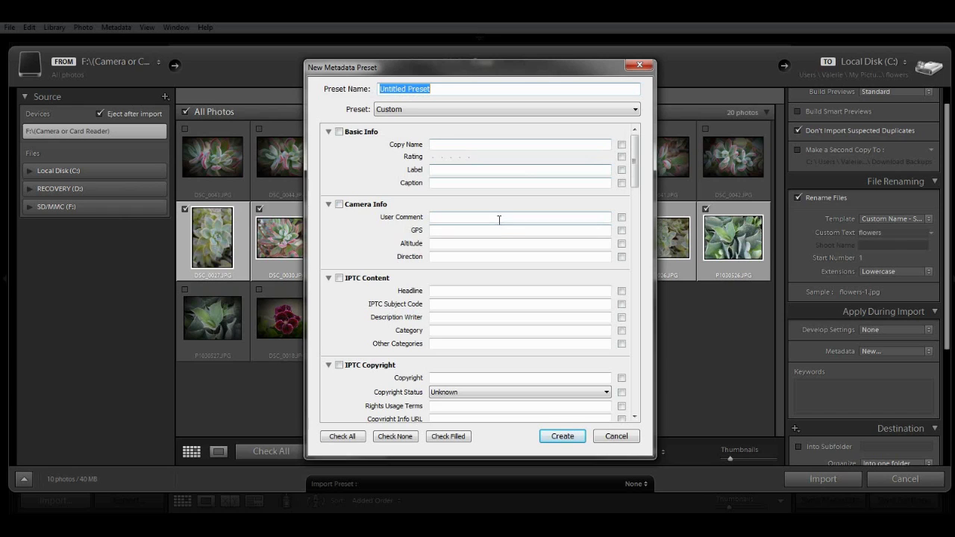
scroll(498, 236, "down", 3)
scroll(498, 239, "down", 2)
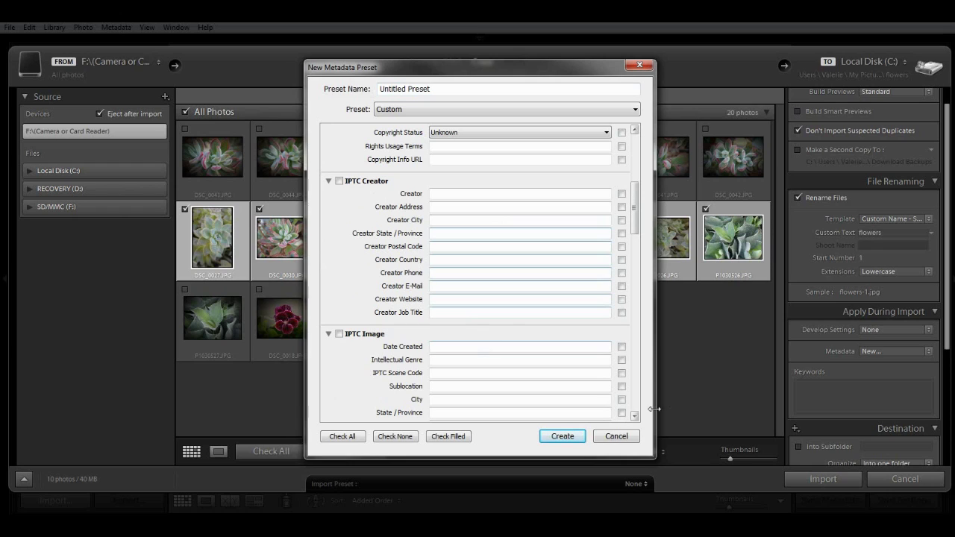
left_click(616, 437)
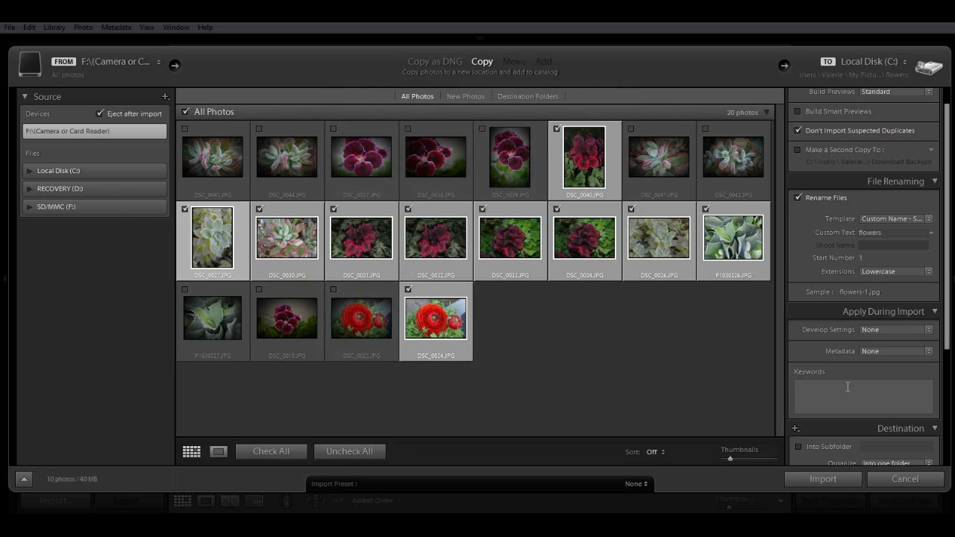
Enter the keyword 'flowers' under Apply During Import
left_click(848, 387)
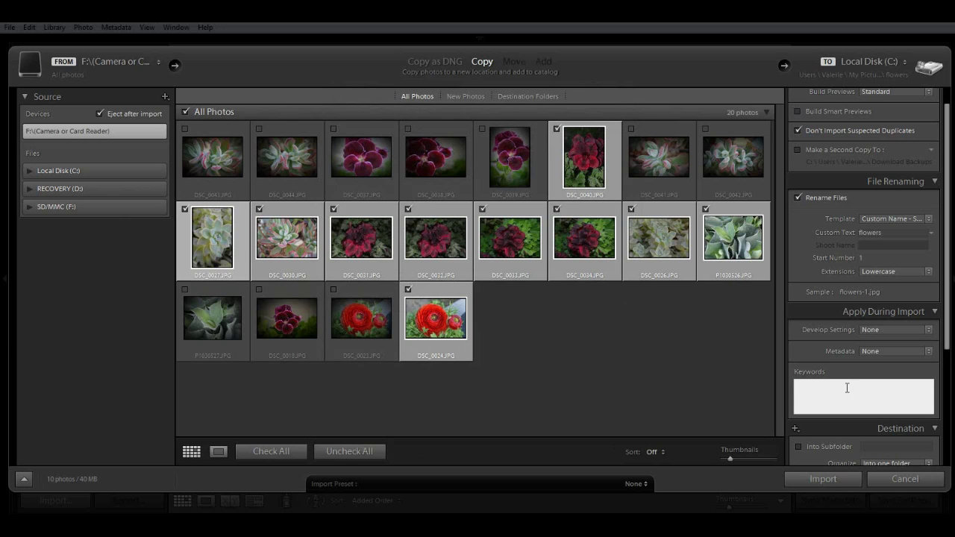
type("flowers")
left_click_drag(946, 308, 946, 403)
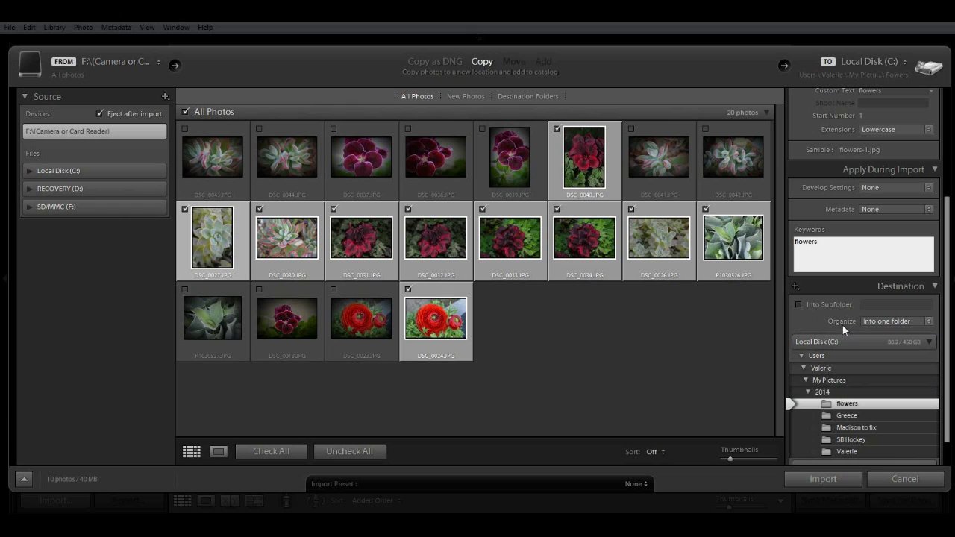
Keep Organize set to Into one folder with the flowers destination and finish the import
left_click(929, 322)
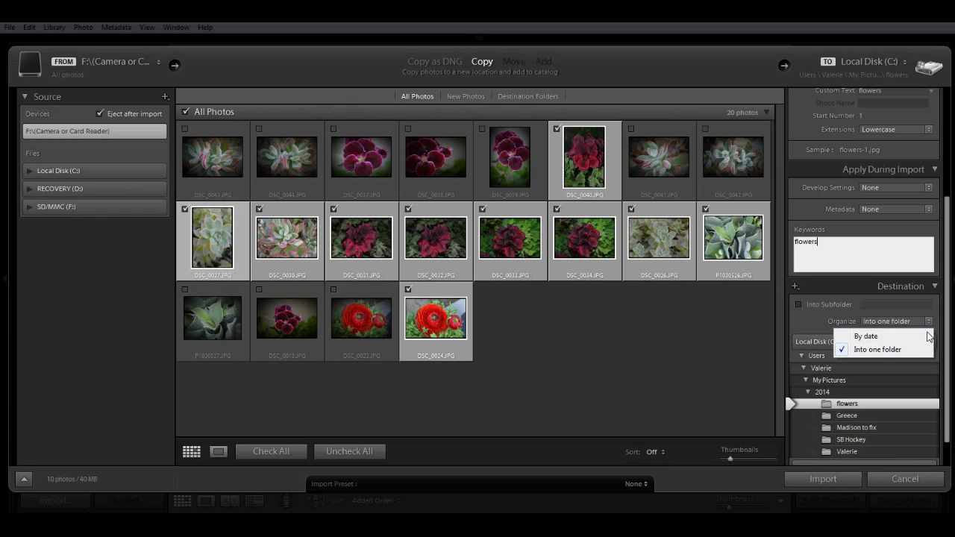
left_click(875, 351)
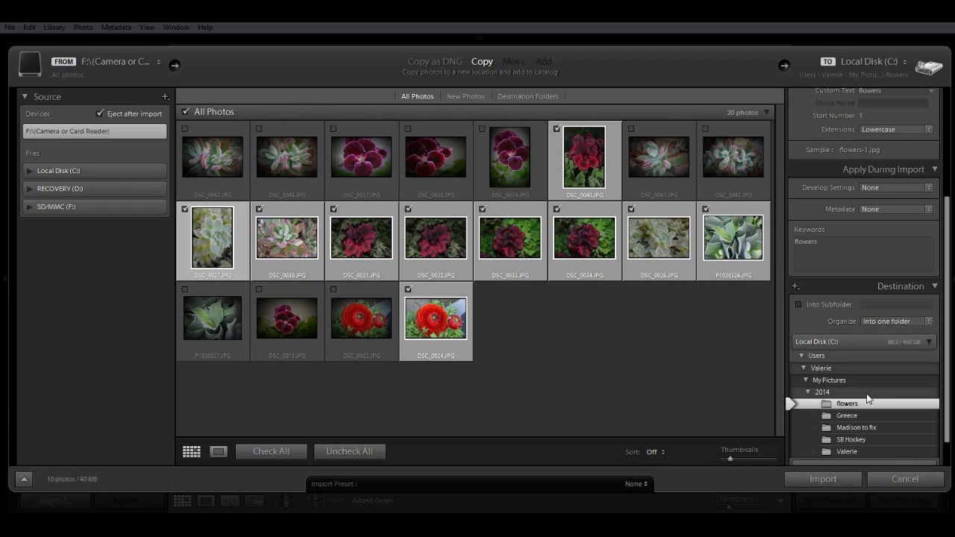
scroll(868, 400, "down", 1)
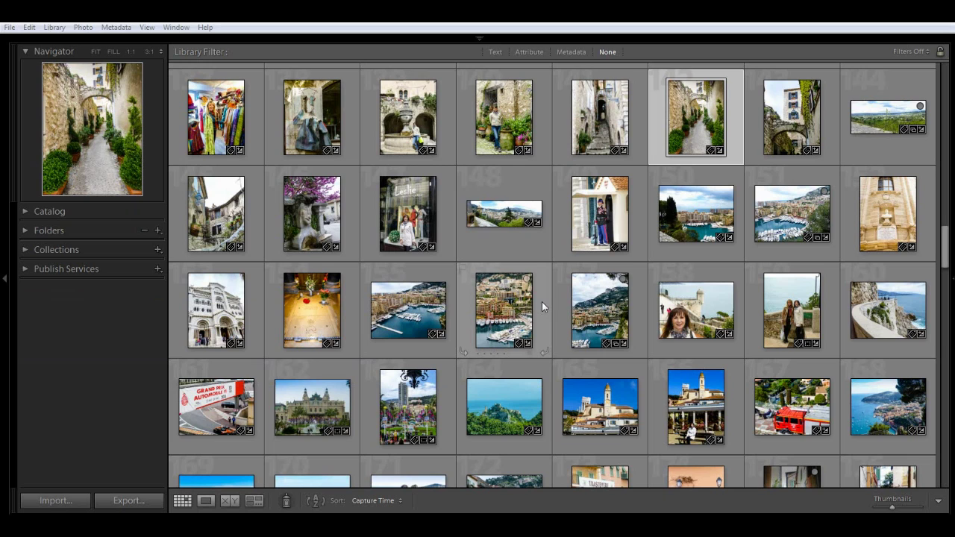
Choose File > Import Photos and Video to start a new import
left_click(10, 27)
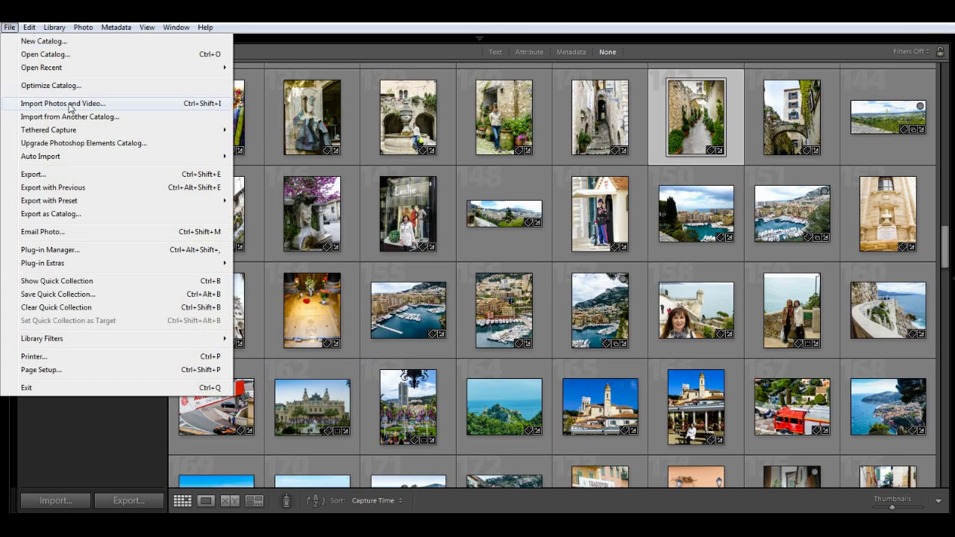
left_click(74, 105)
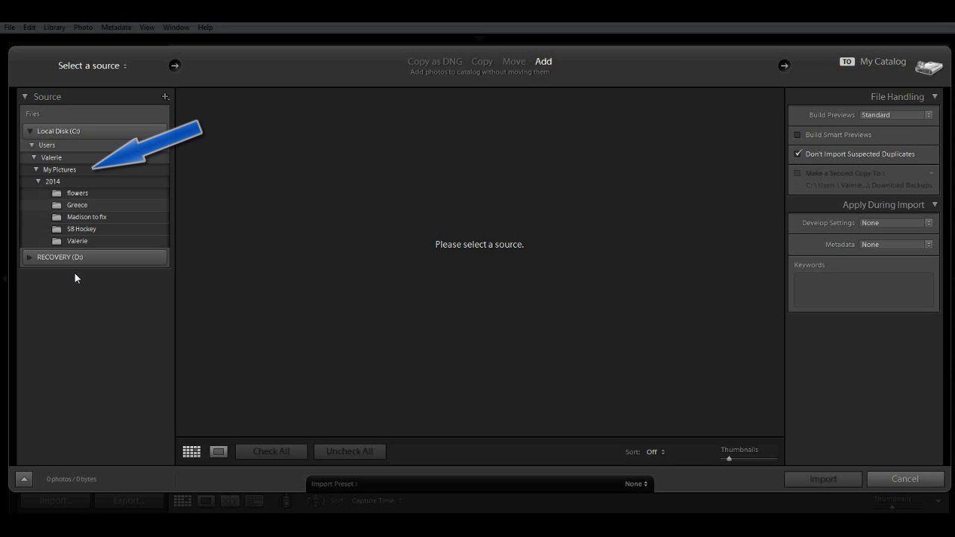
Pick the Greece folder as the source and set the import mode to Add instead of Move
left_click(77, 206)
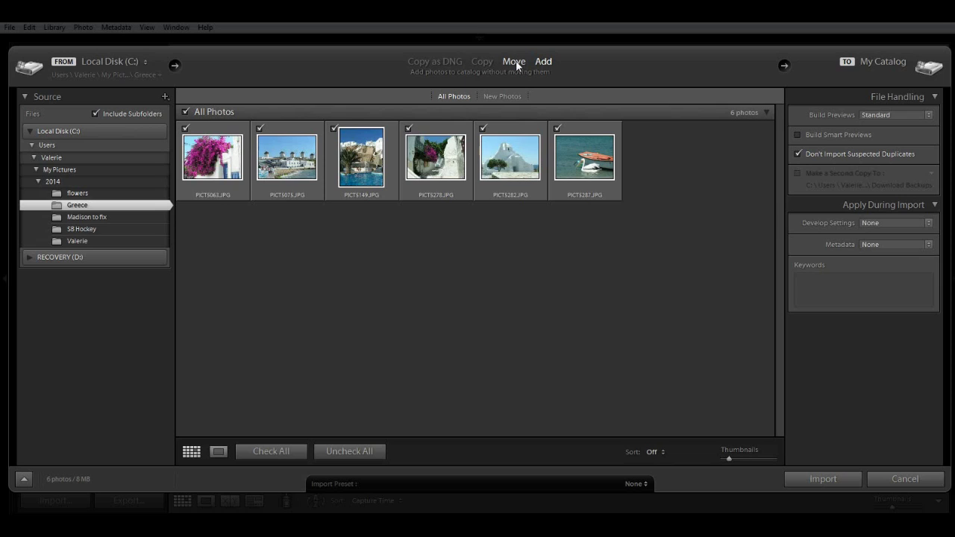
left_click(516, 61)
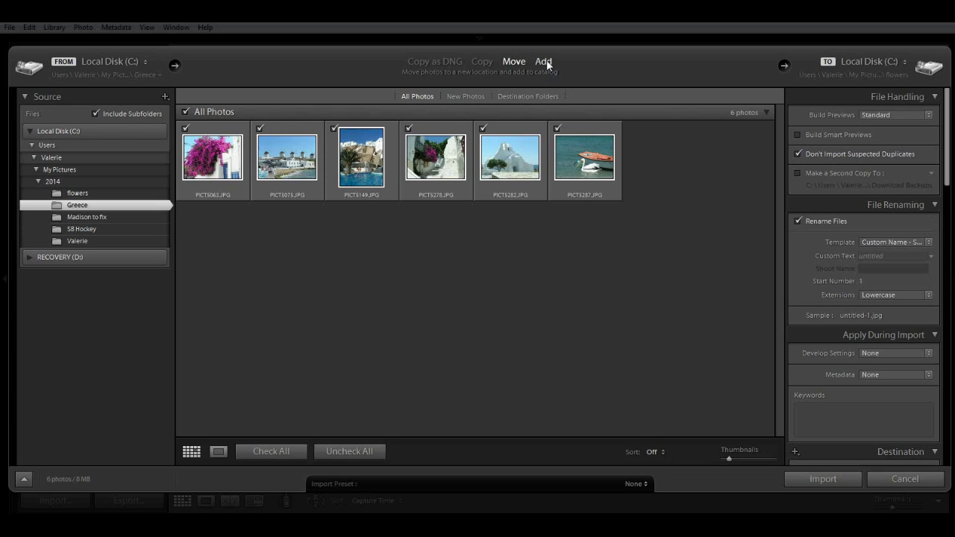
left_click(546, 60)
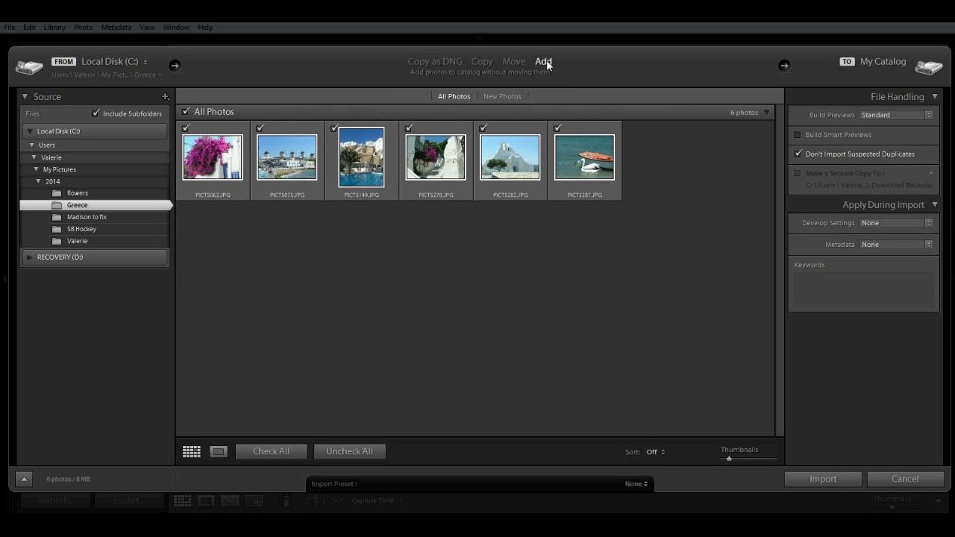